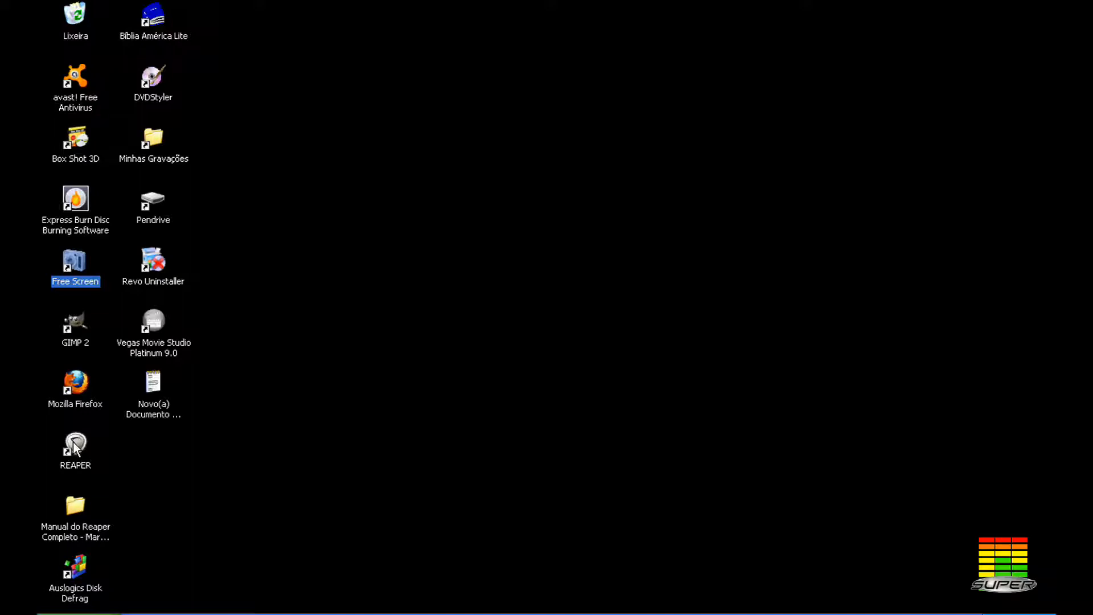
Set the shortcut key of the REAPER desktop shortcut to Ctrl + Alt + U in its properties.
left_click(73, 442)
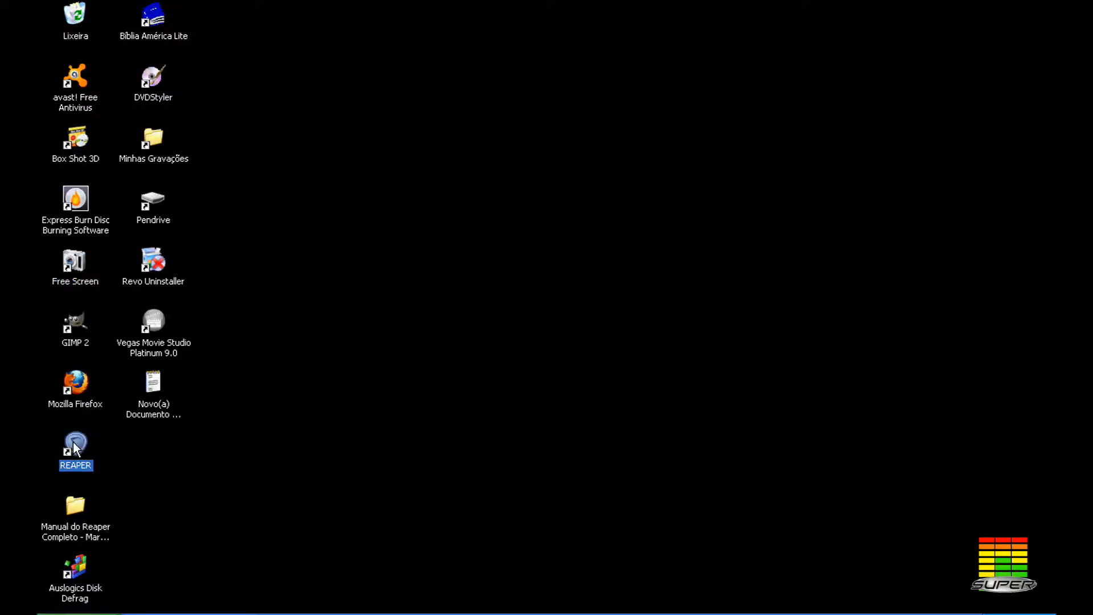
right_click(73, 442)
left_click(111, 431)
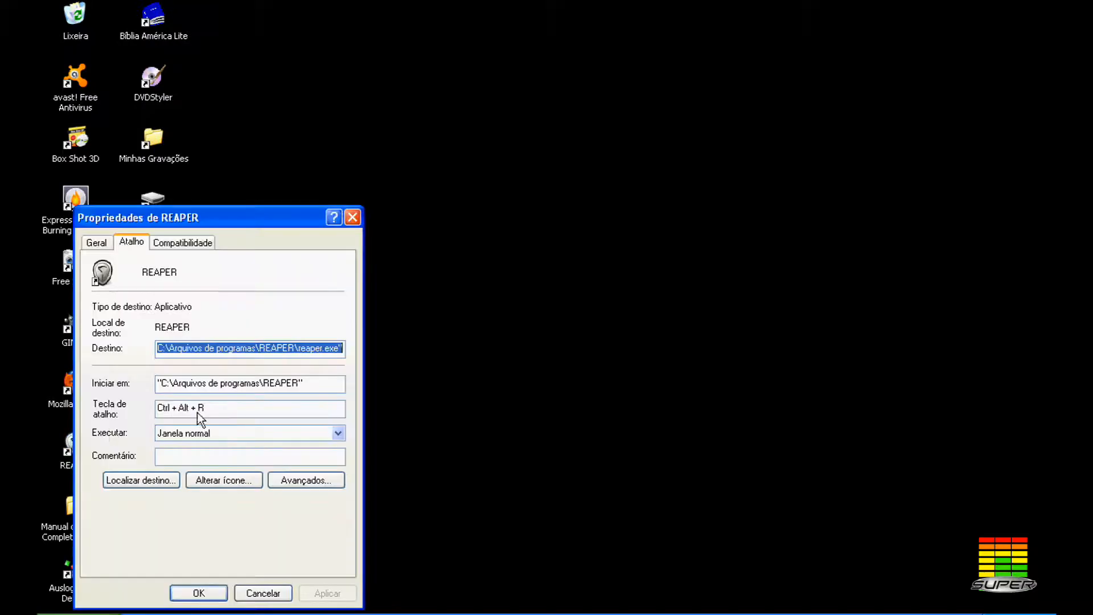
left_click(228, 409)
key("ctrl+alt")
left_click(212, 593)
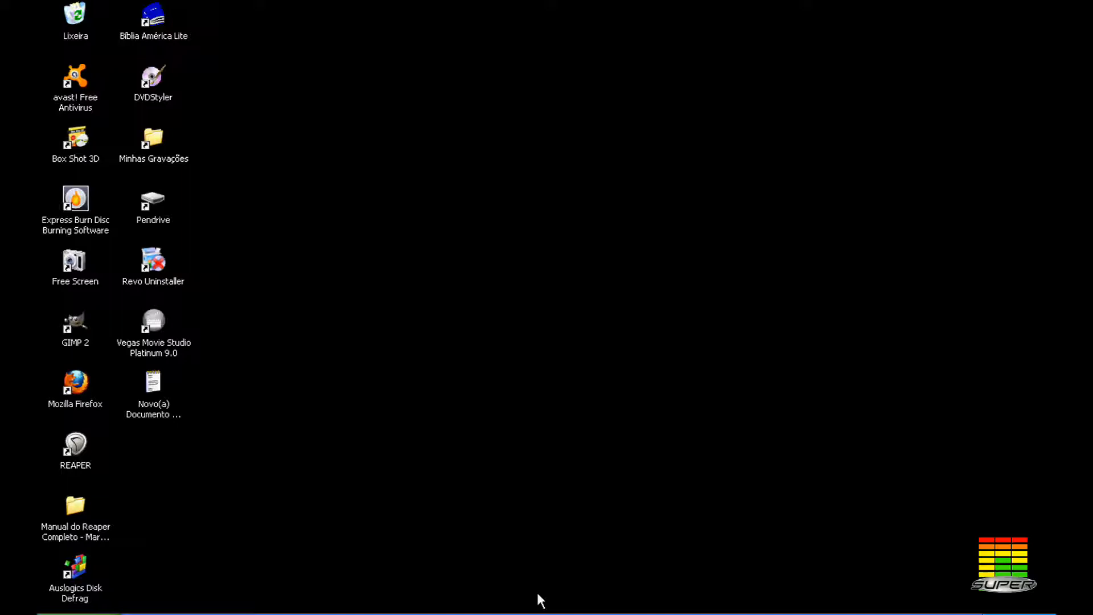
Test the Ctrl + Alt + U hotkey by launching REAPER with it, and close the program again.
key("ctrl+alt+u")
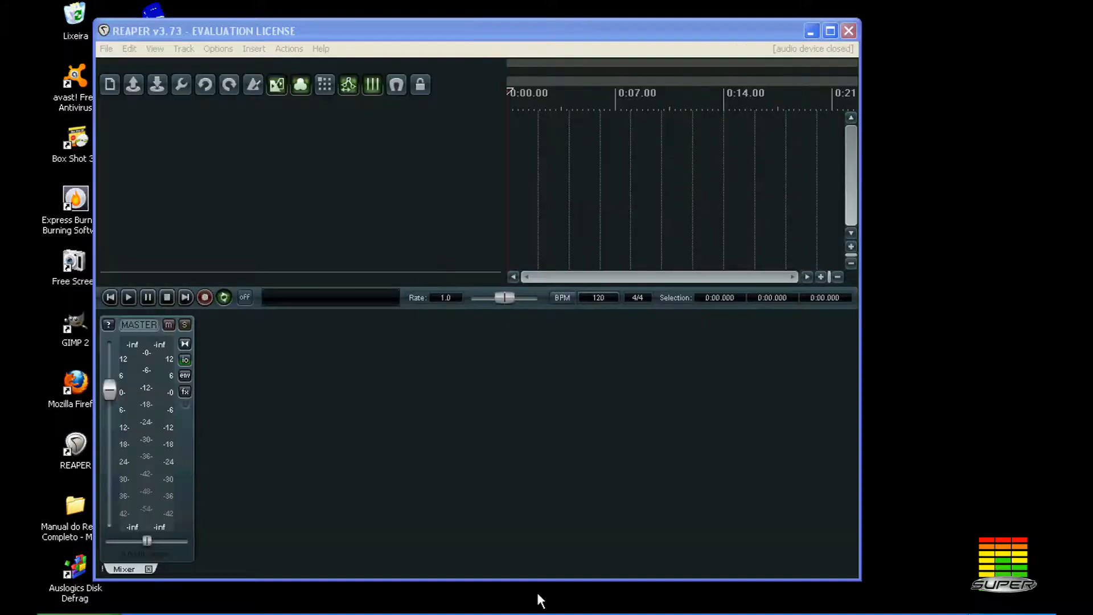
left_click(659, 219)
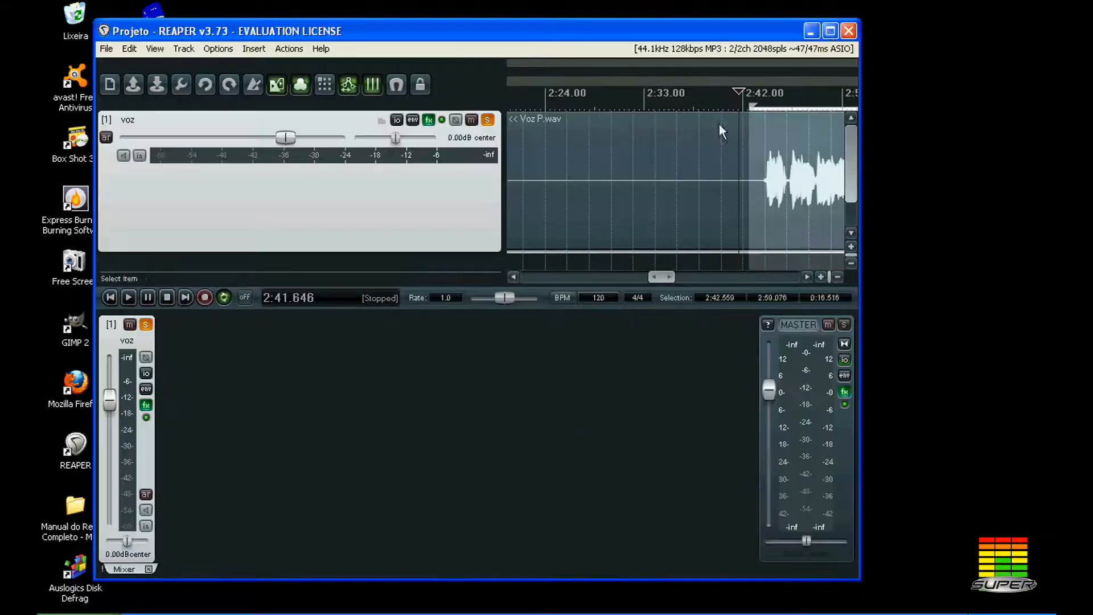
left_click(849, 31)
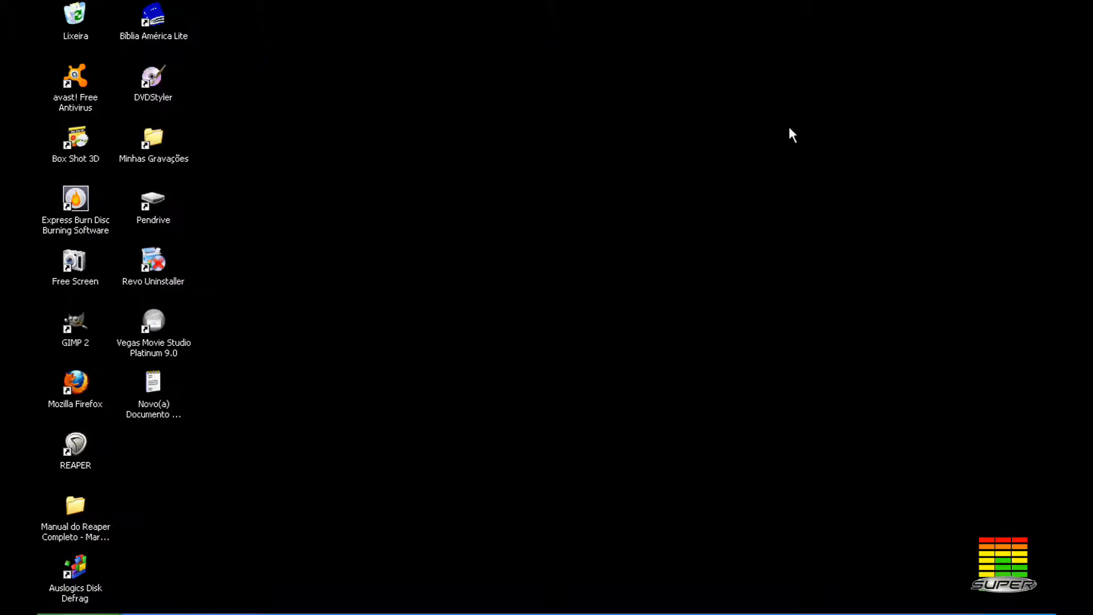
Change the REAPER desktop shortcut's hotkey to Ctrl + Alt + R and apply the change.
right_click(86, 450)
left_click(108, 435)
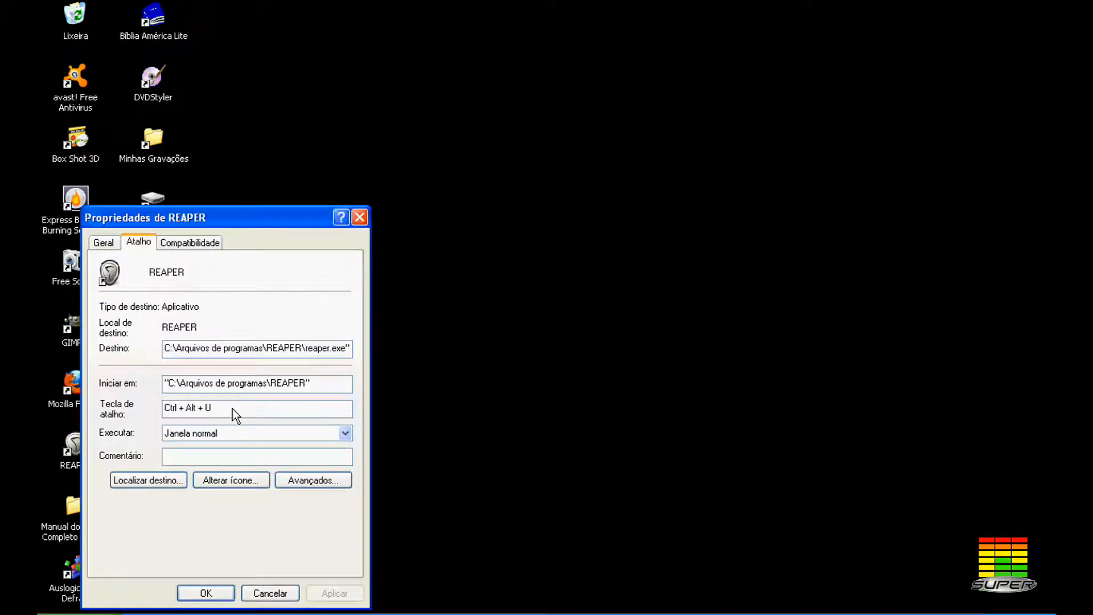
key("ctrl+alt")
key("ctrl+alt+r")
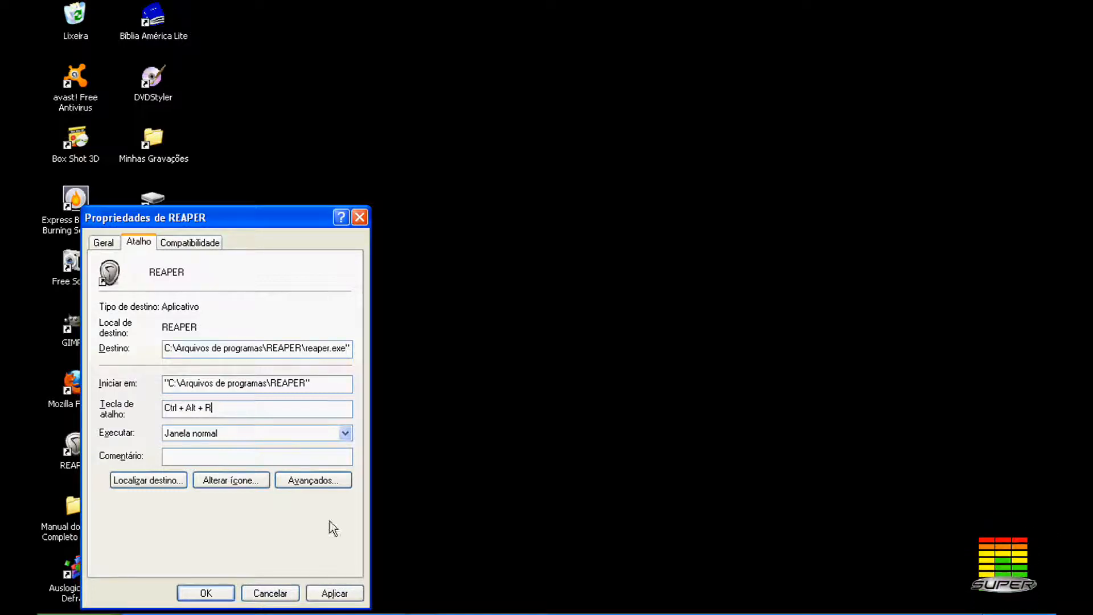
left_click(335, 593)
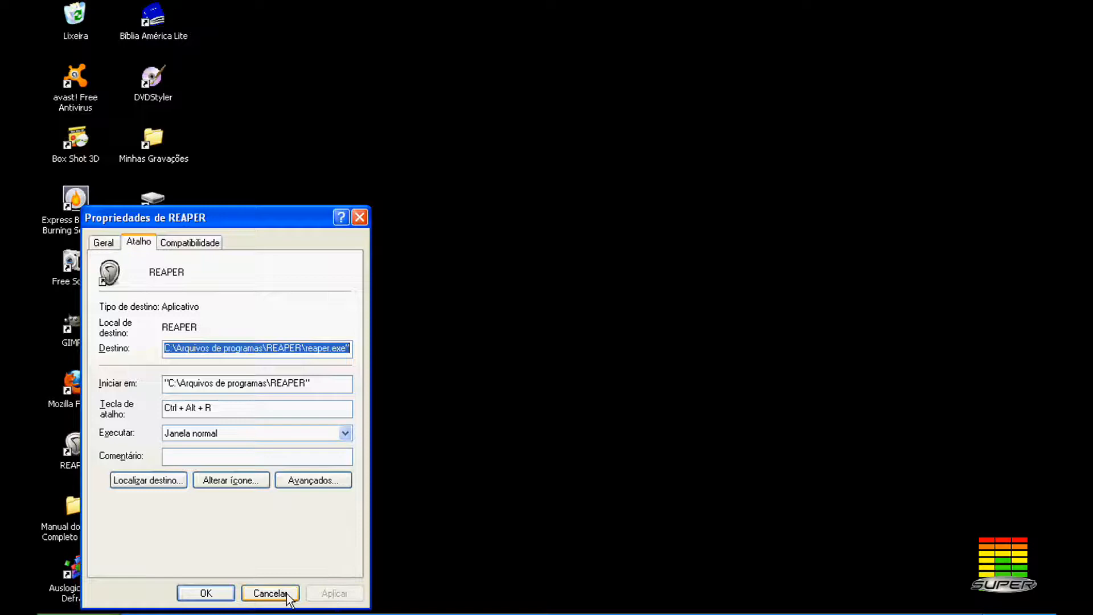
left_click(206, 592)
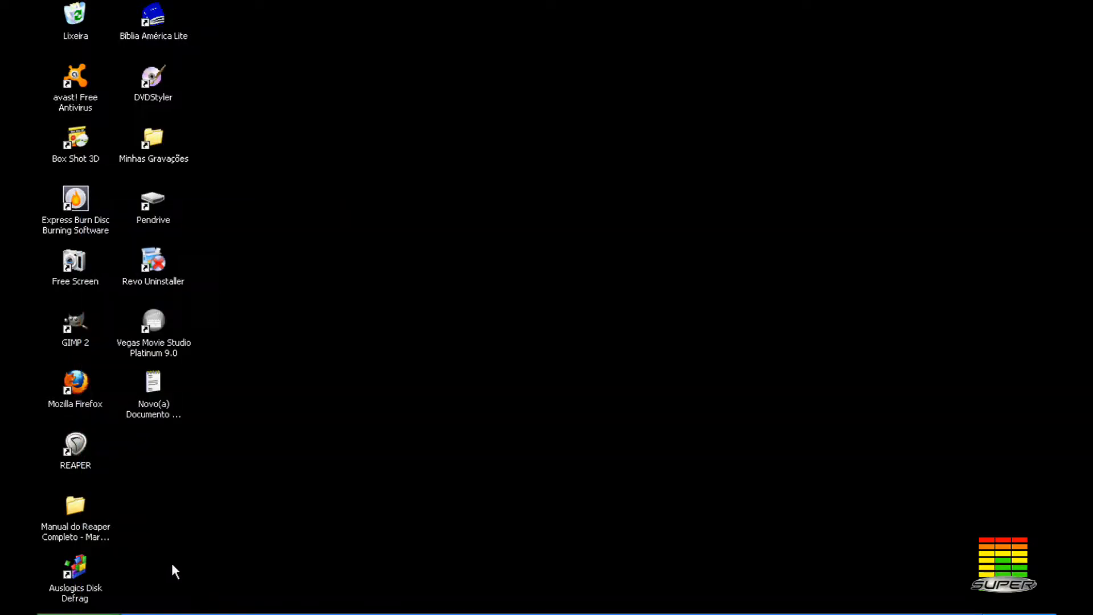
Launch REAPER with its Ctrl + Alt + R hotkey and maximize the project window.
key("ctrl+alt+r")
left_click(832, 31)
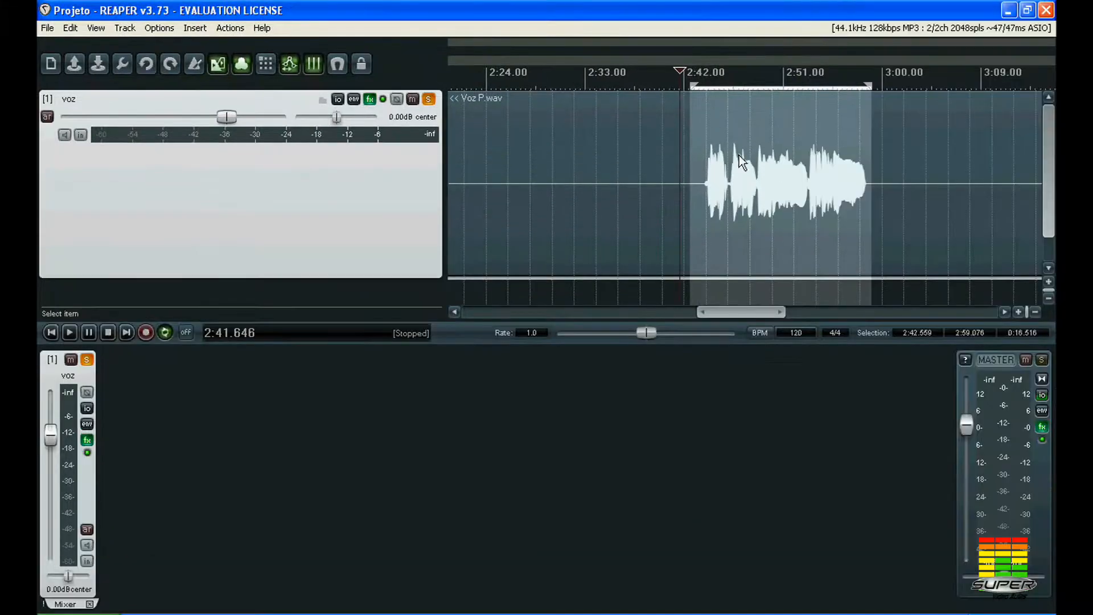
left_click(987, 593)
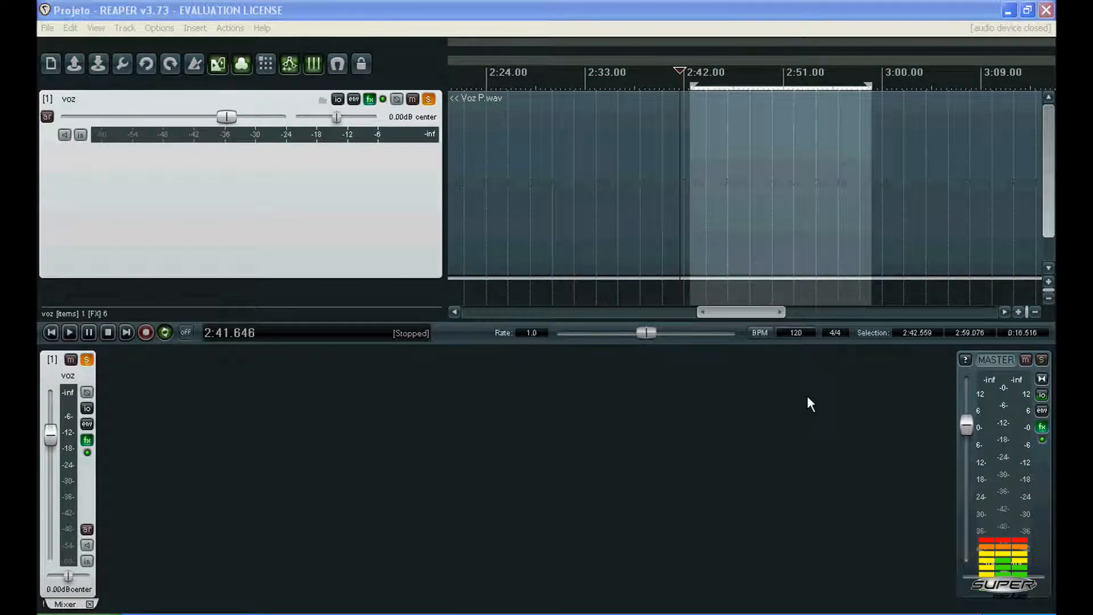
left_click(364, 220)
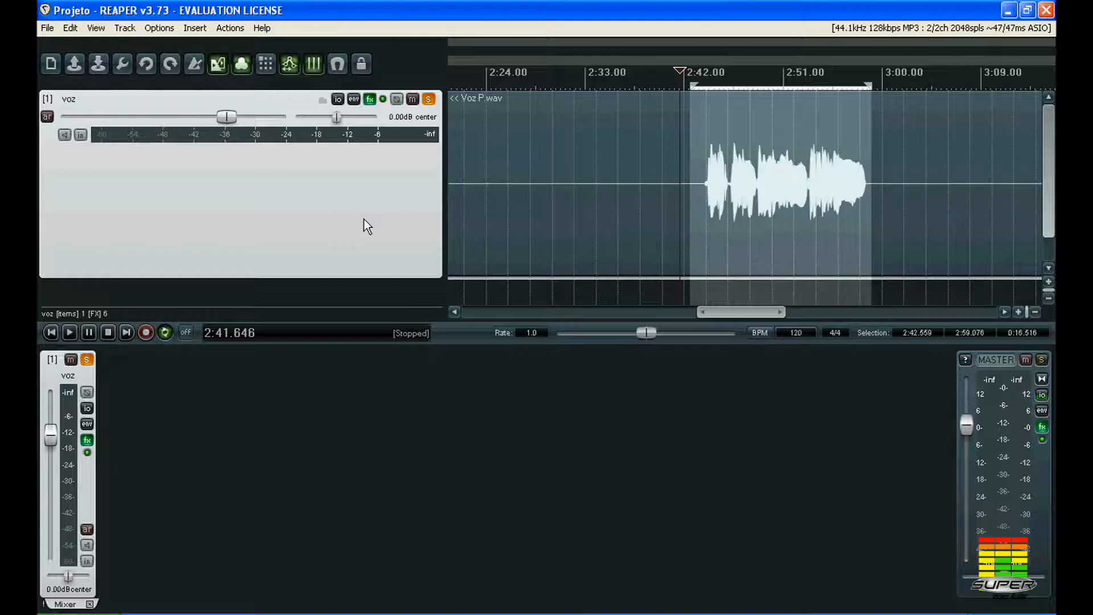
scroll(364, 220, "down", 5)
scroll(426, 182, "down", 4)
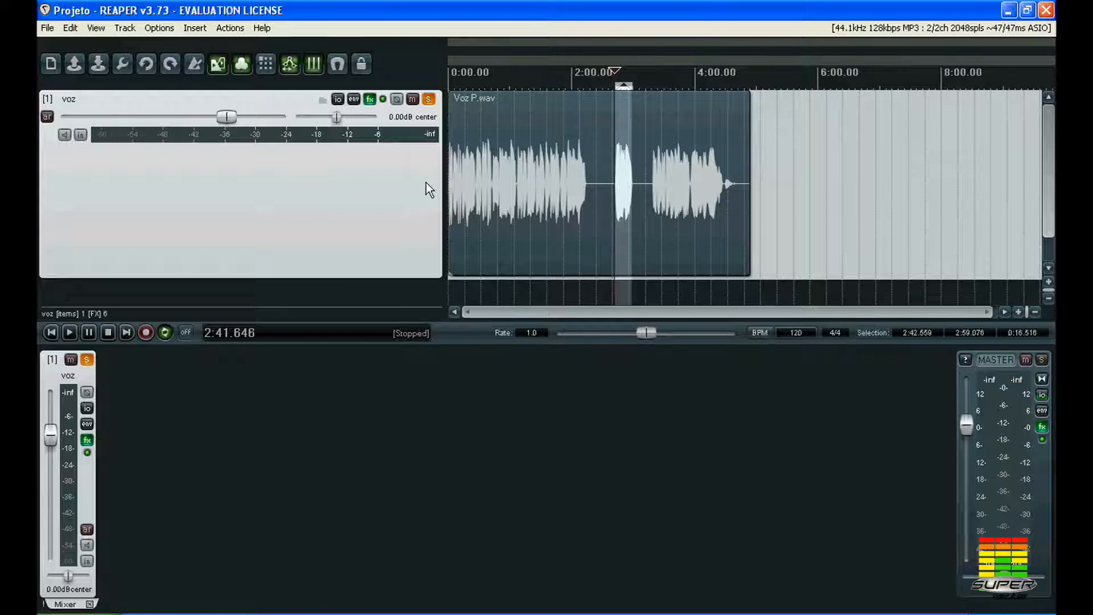
Open the audio device settings in the preferences and choose ASIO as the audio system.
left_click(162, 33)
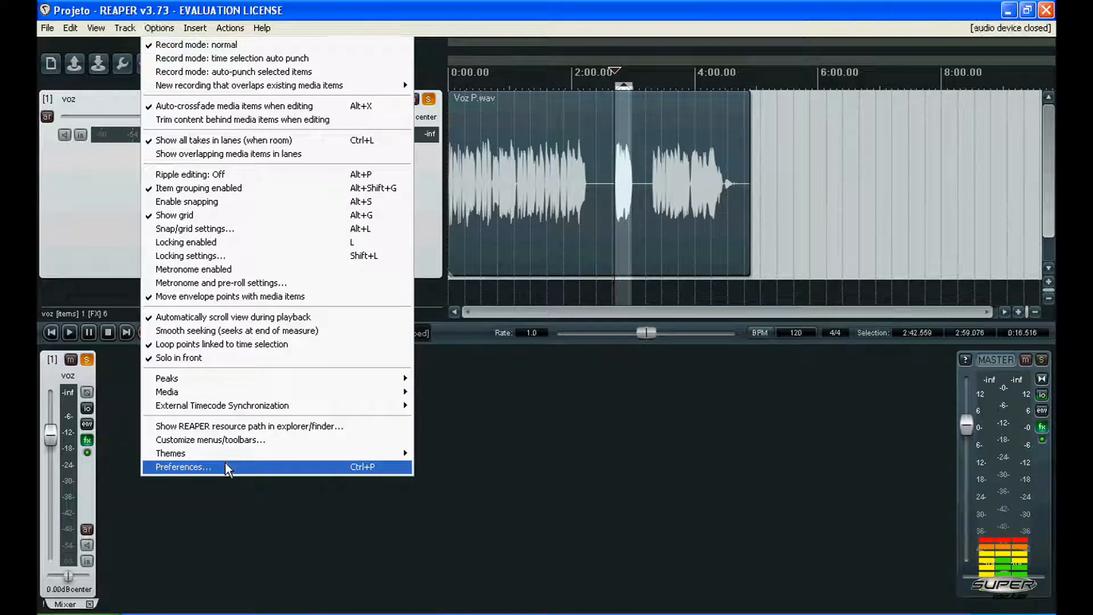
left_click(228, 467)
left_click_drag(464, 114, 480, 114)
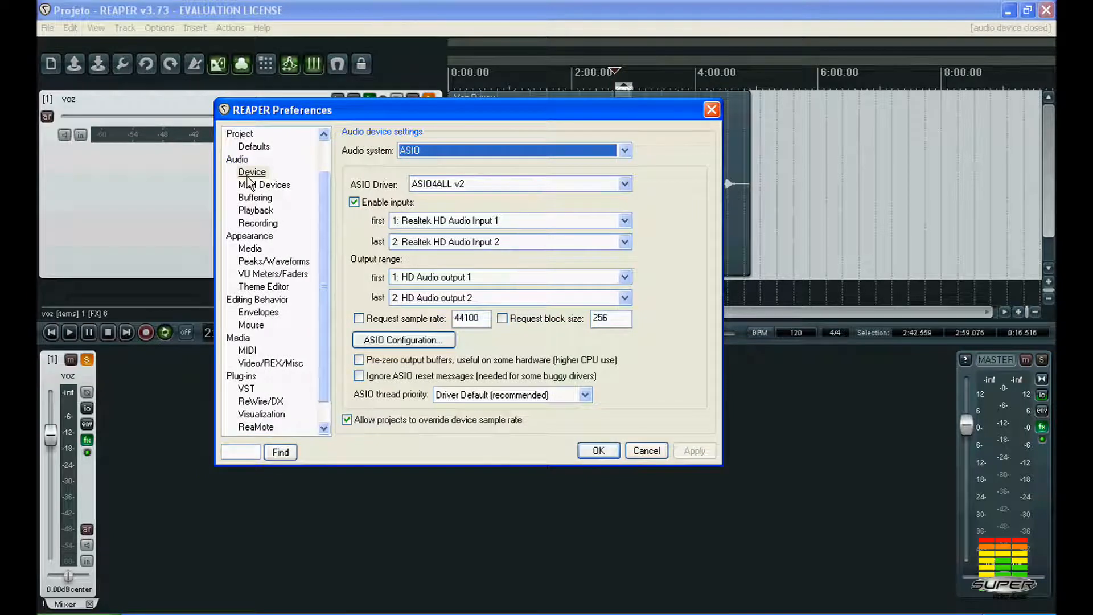
left_click(247, 177)
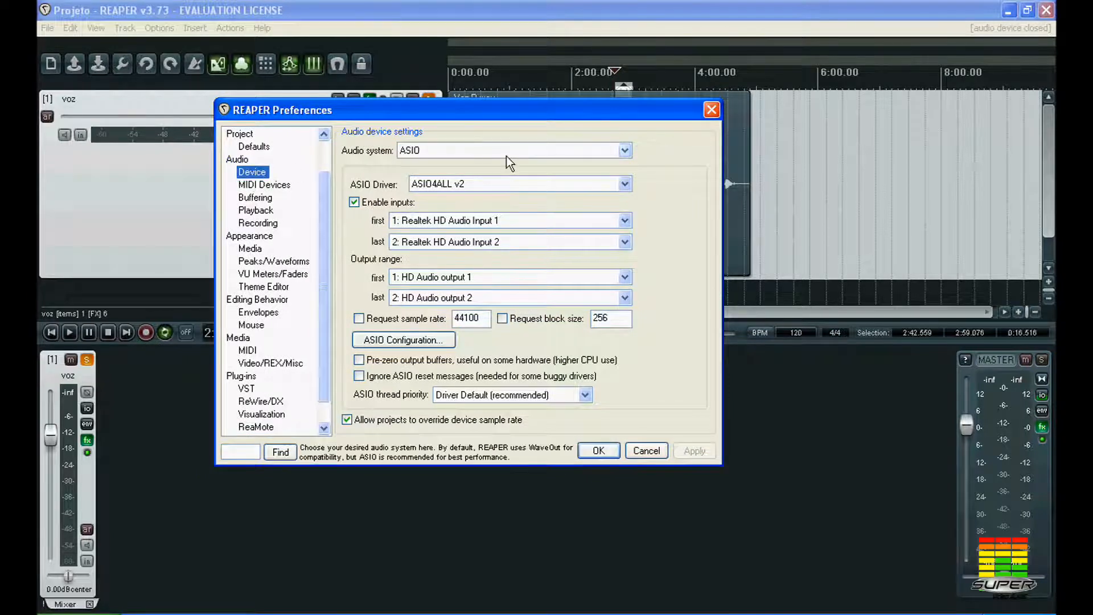
left_click(490, 150)
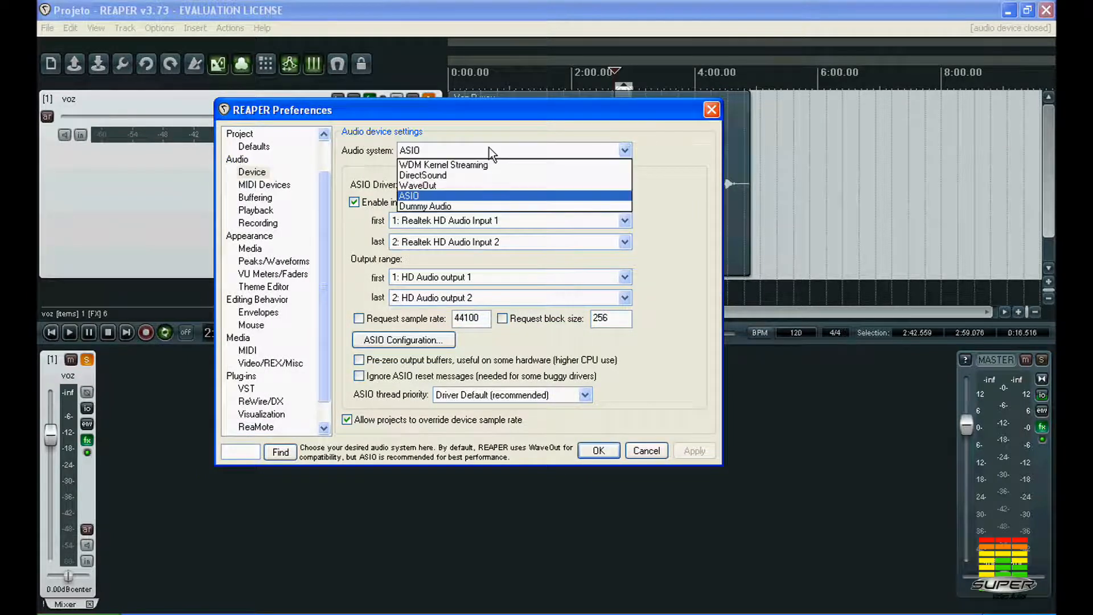
left_click(387, 163)
left_click(627, 153)
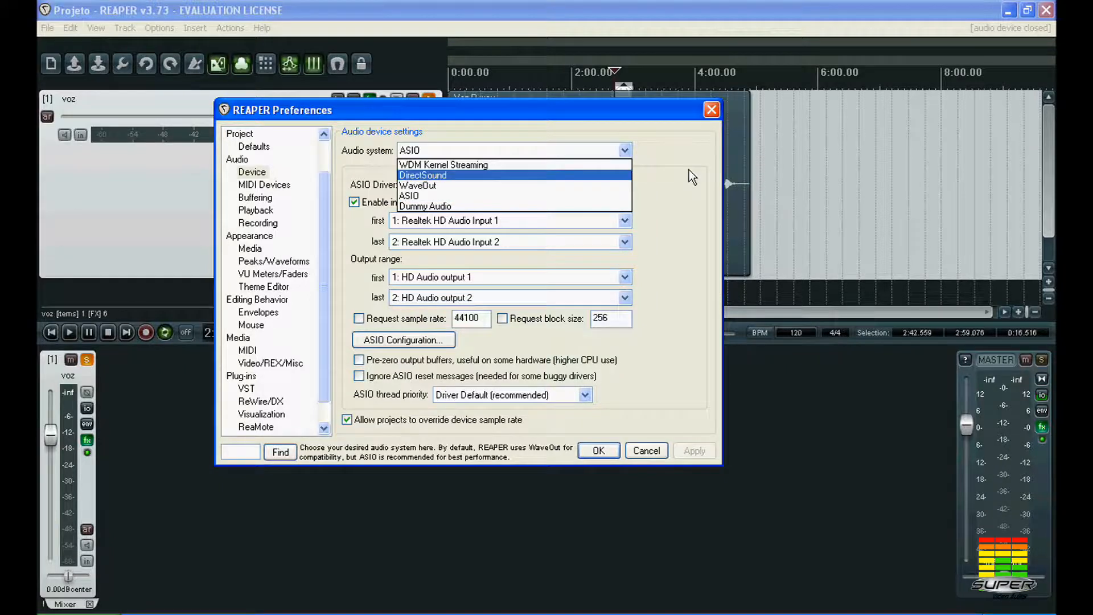
left_click(606, 195)
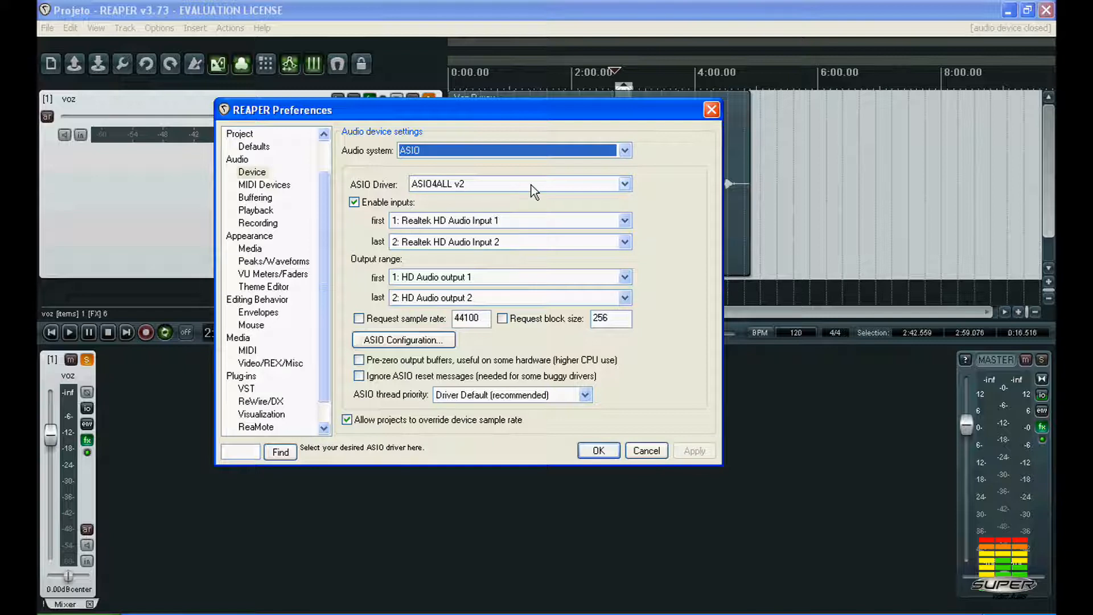
Check the available ASIO drivers and choose ASIO4ALL v2 as the driver.
left_click(627, 185)
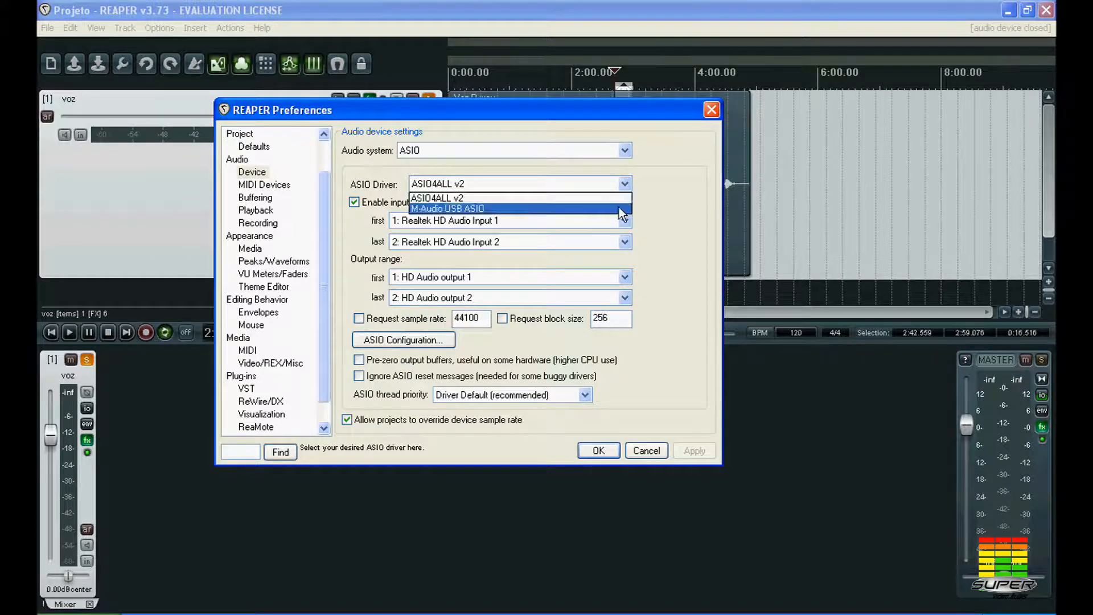
left_click(623, 188)
left_click(624, 187)
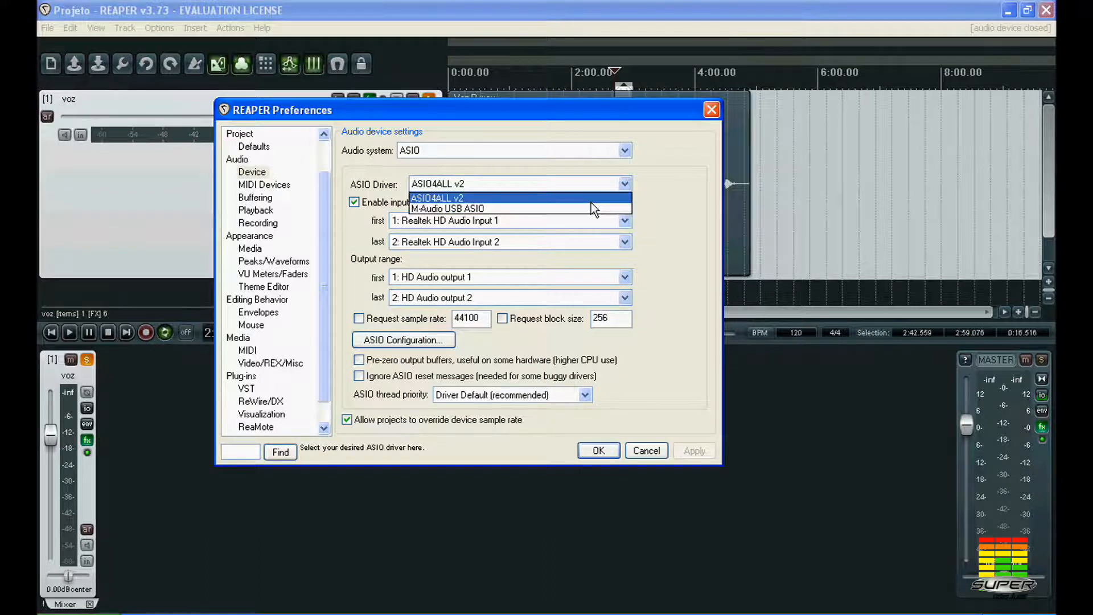
left_click(591, 200)
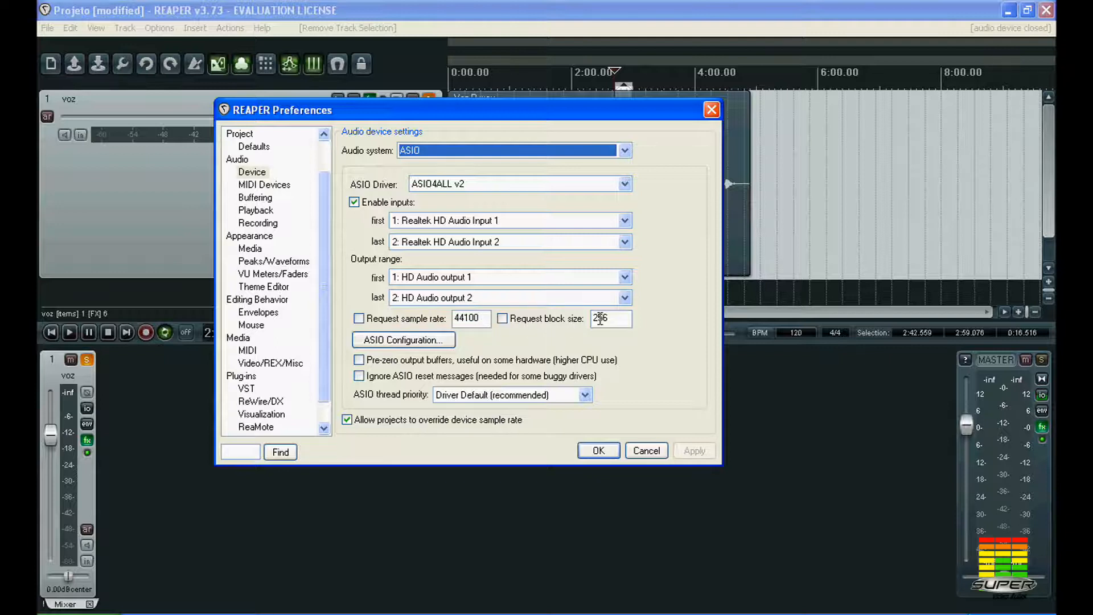
Open the ASIO4ALL configuration, try lower buffer sizes such as 352 and 512 samples, and raise the buffer back to 2048 samples.
left_click(413, 339)
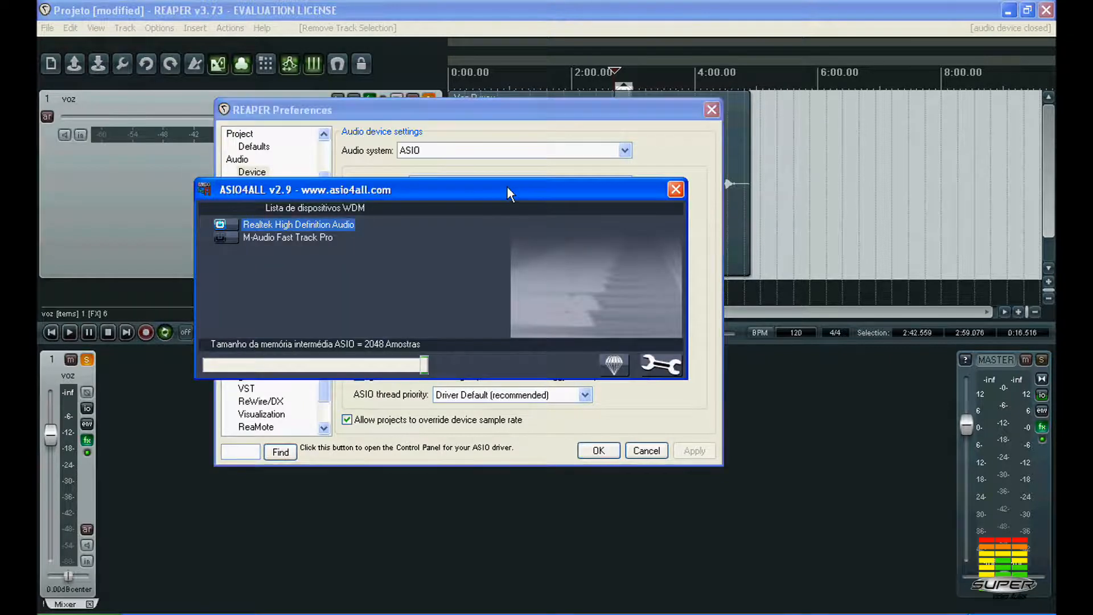
left_click_drag(507, 186, 535, 179)
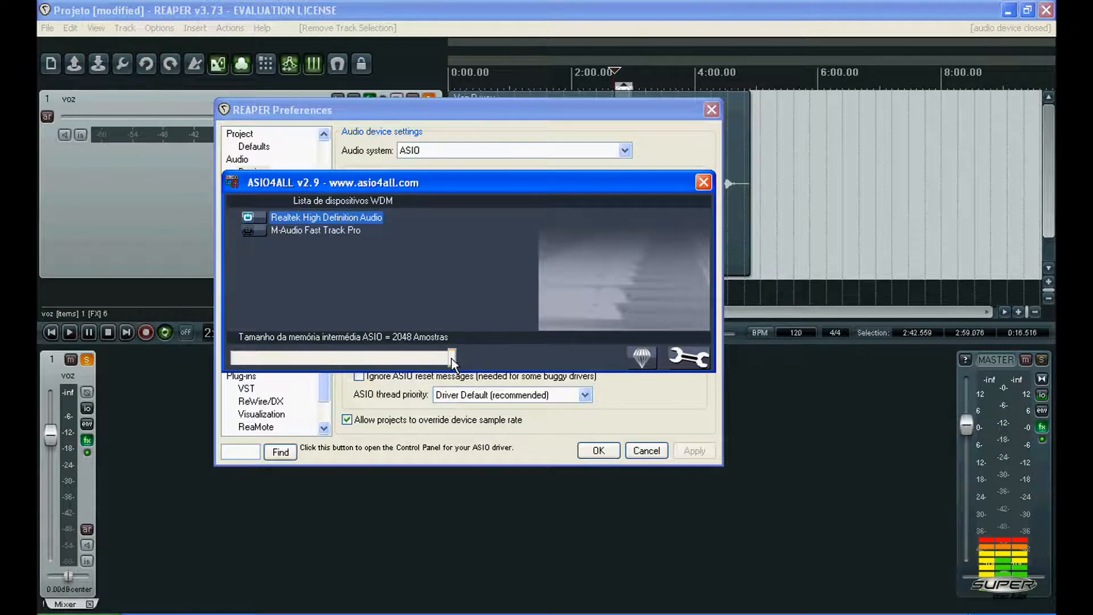
left_click_drag(452, 359, 339, 358)
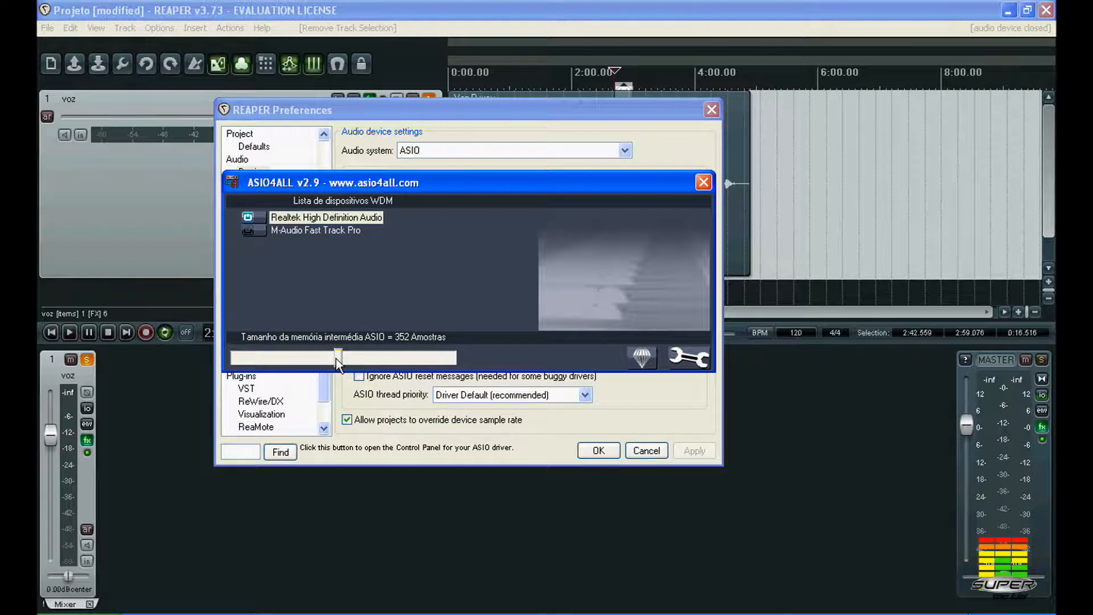
left_click_drag(336, 357, 290, 360)
left_click_drag(289, 358, 283, 360)
left_click_drag(284, 360, 428, 360)
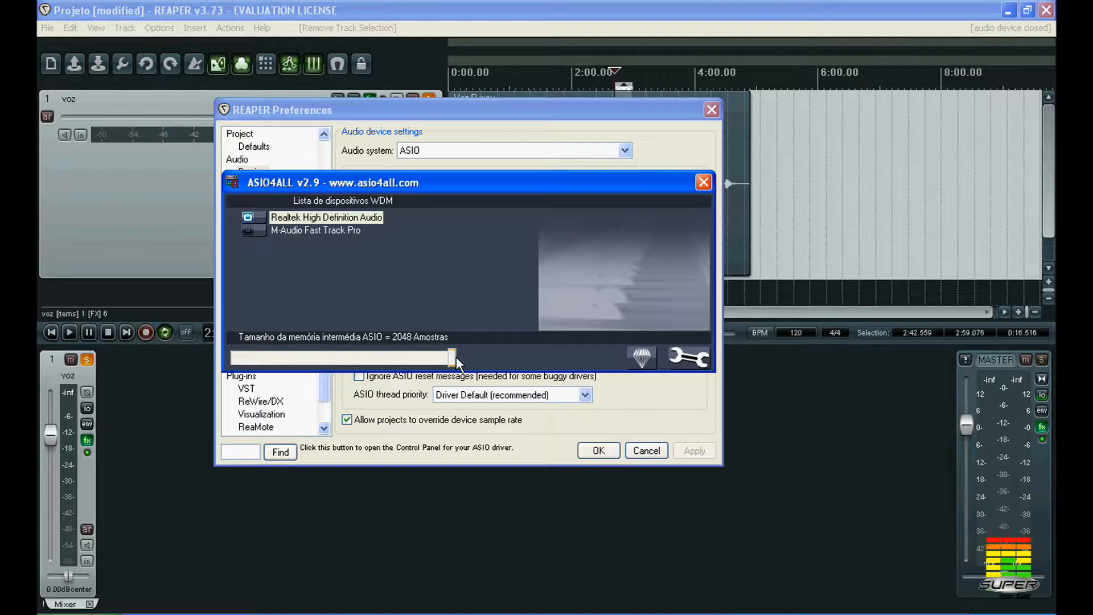
left_click_drag(453, 356, 367, 354)
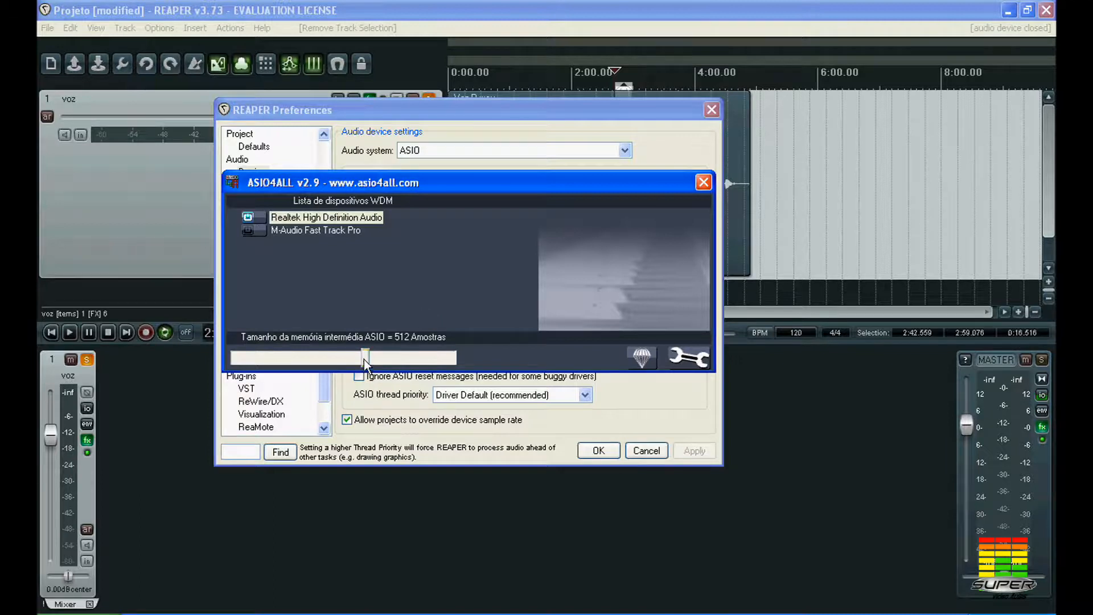
left_click_drag(402, 359, 453, 360)
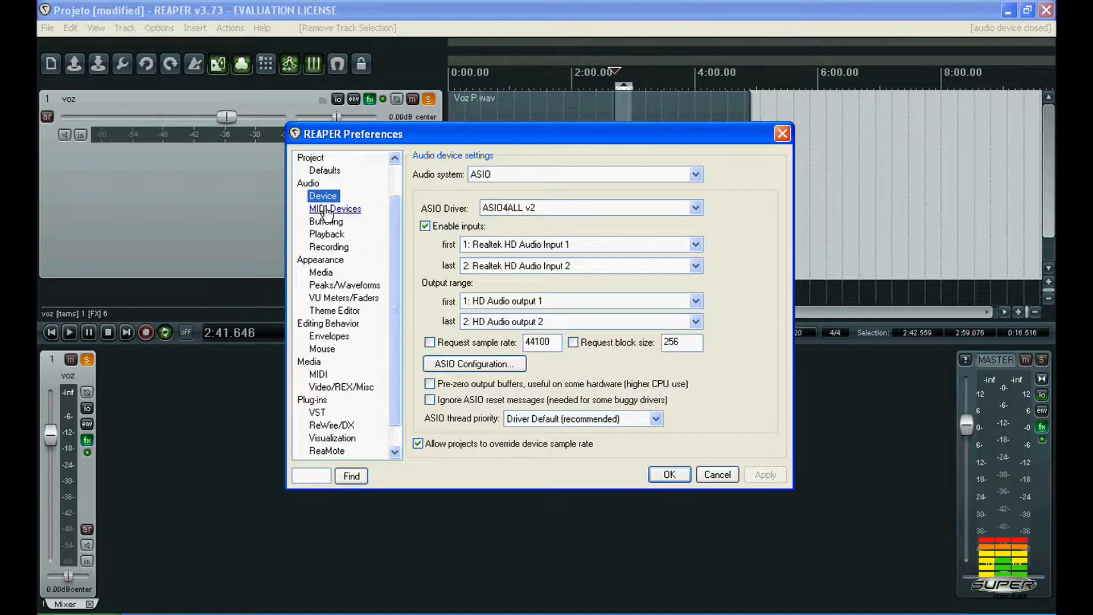
Enable the Fast Track Pro MIDI In device as an input in the MIDI hardware settings.
left_click(326, 210)
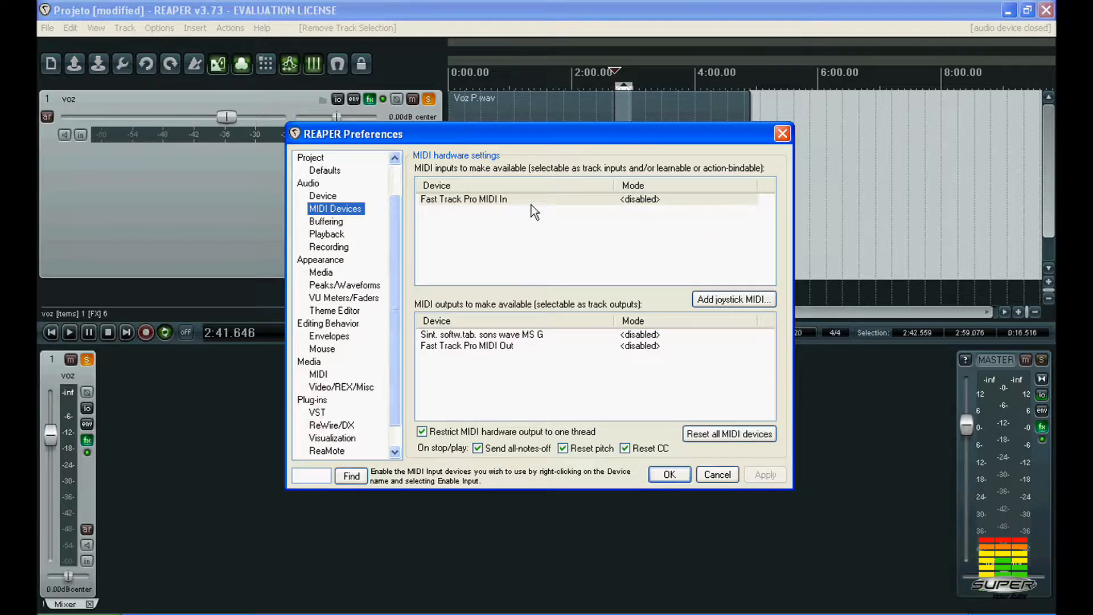
right_click(646, 198)
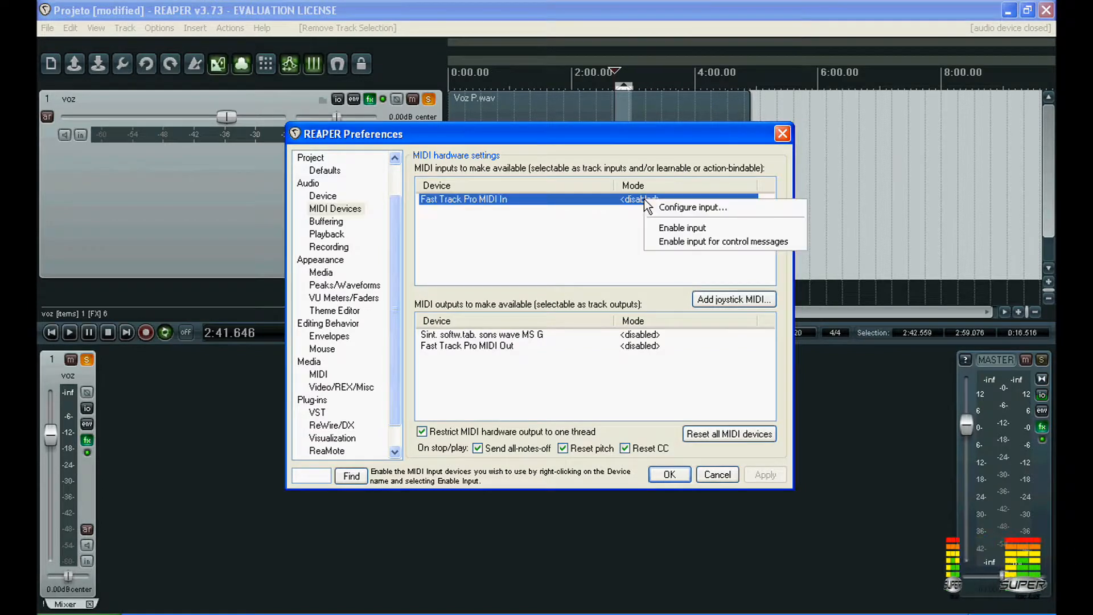
left_click(671, 230)
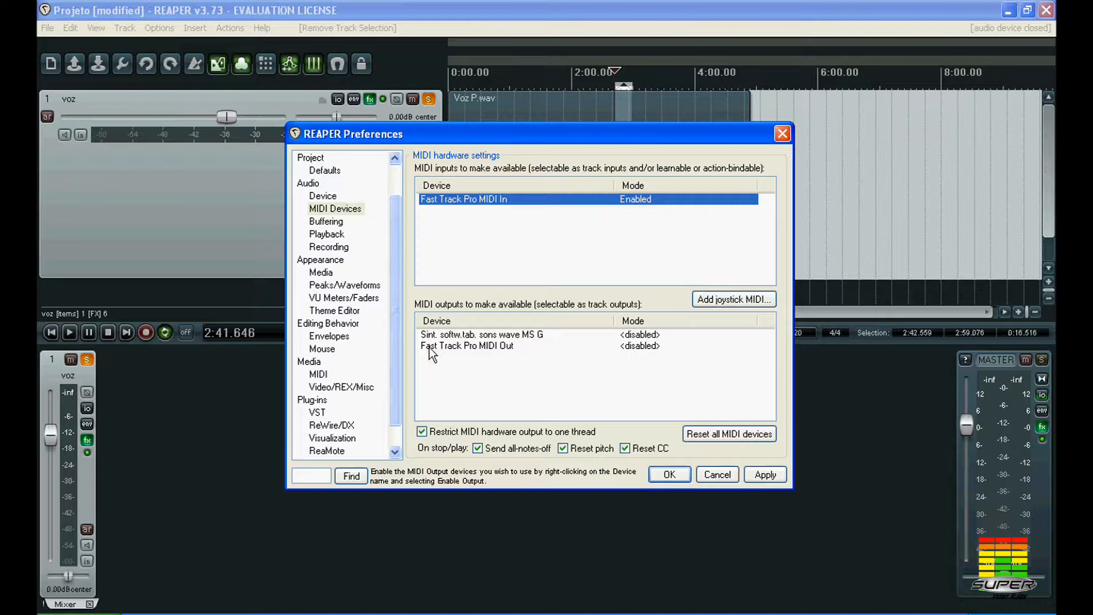
Enable both MIDI outputs, Fast Track Pro MIDI Out and Sint. softw.tab. sons wave MS G.
left_click(461, 347)
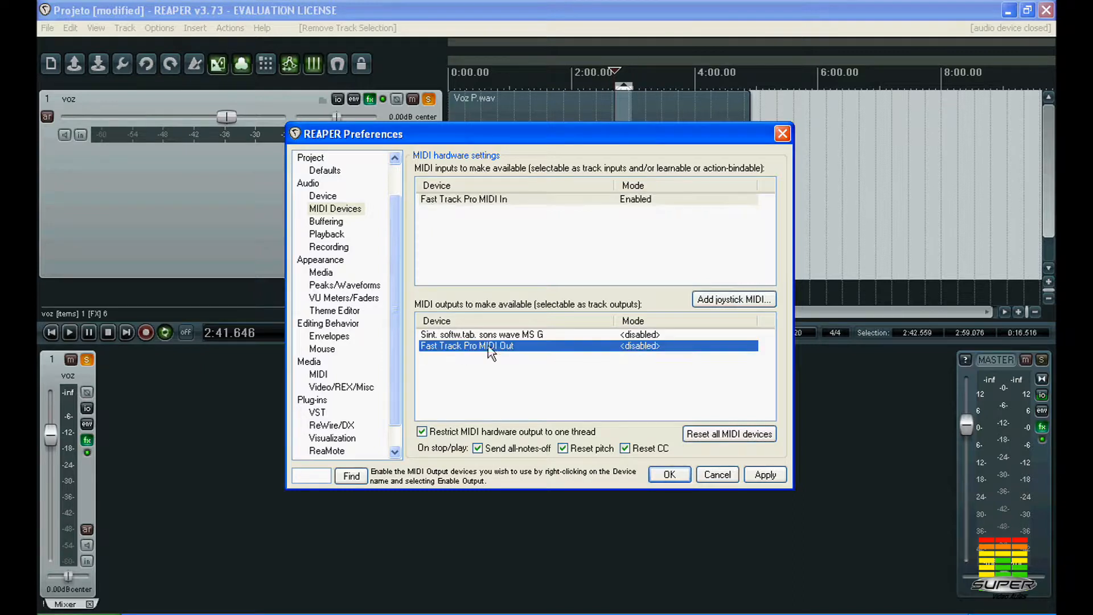
right_click(641, 349)
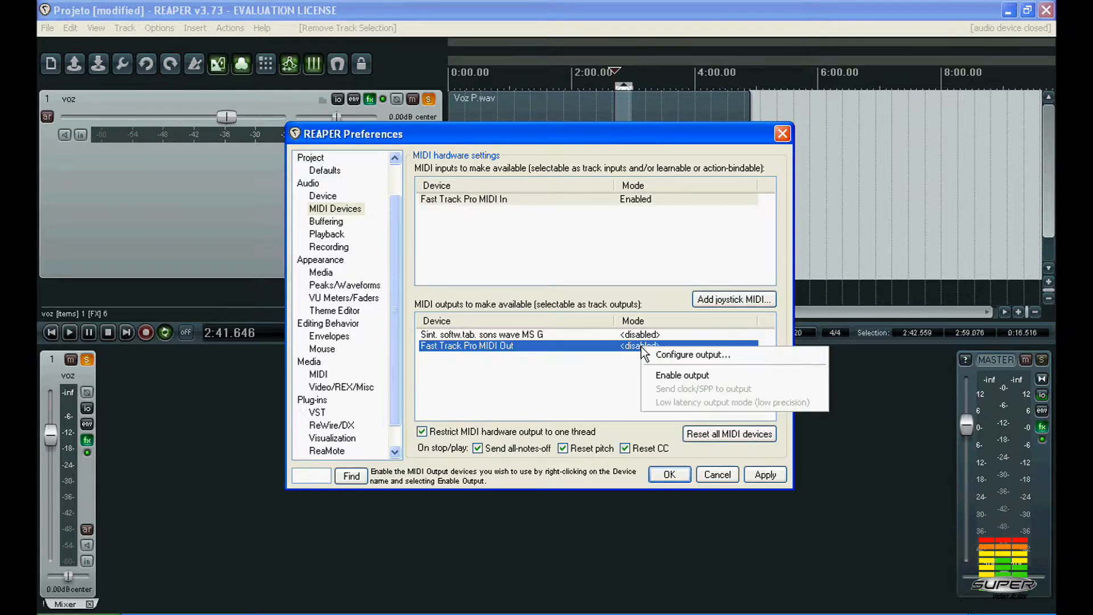
left_click(671, 377)
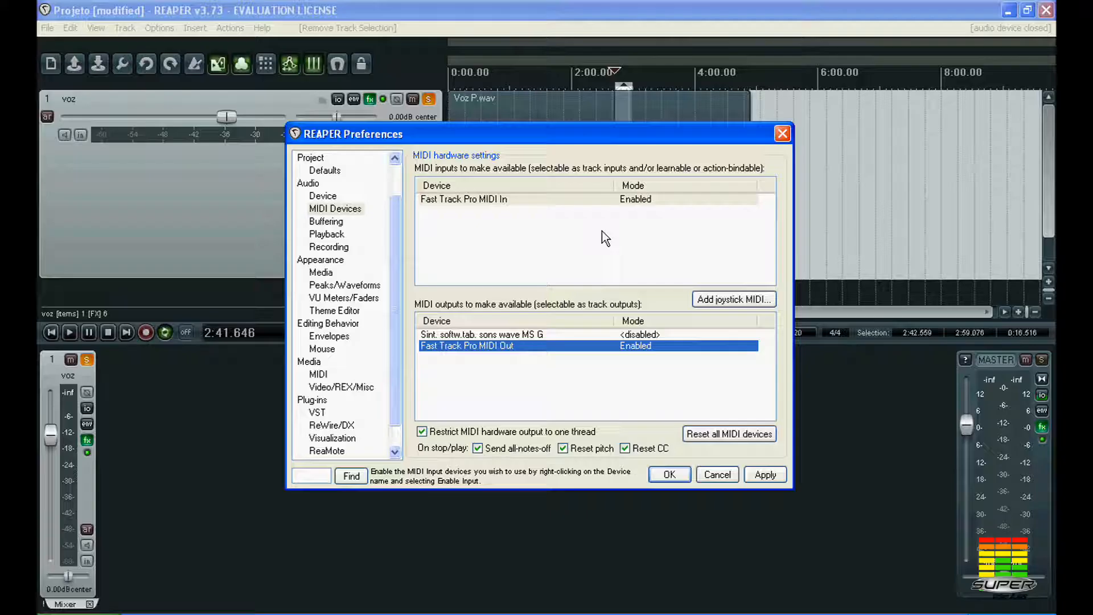
left_click(561, 335)
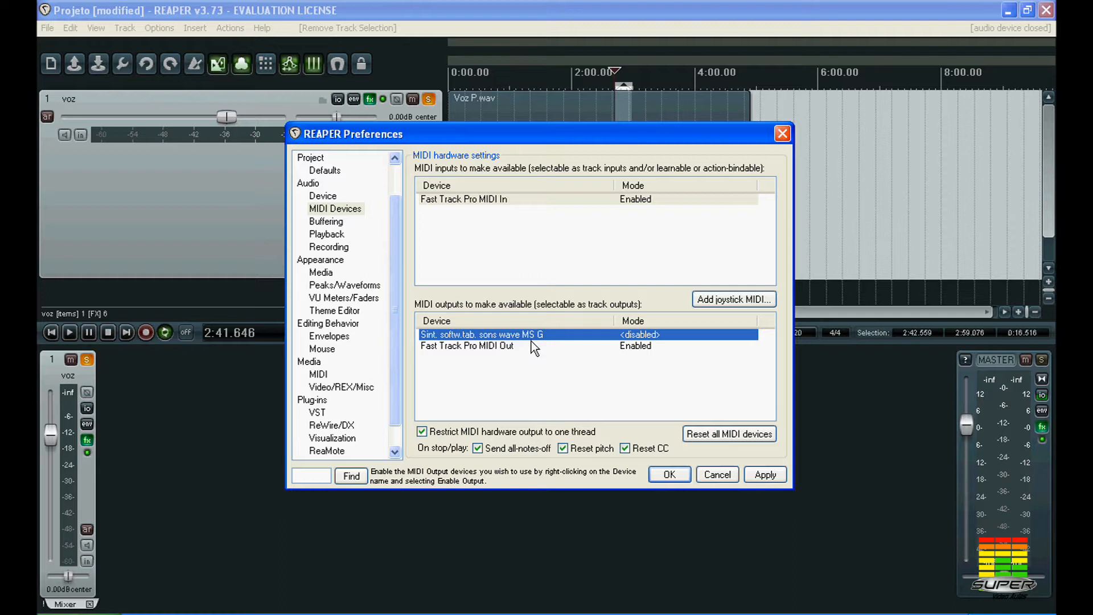
right_click(645, 339)
left_click(677, 368)
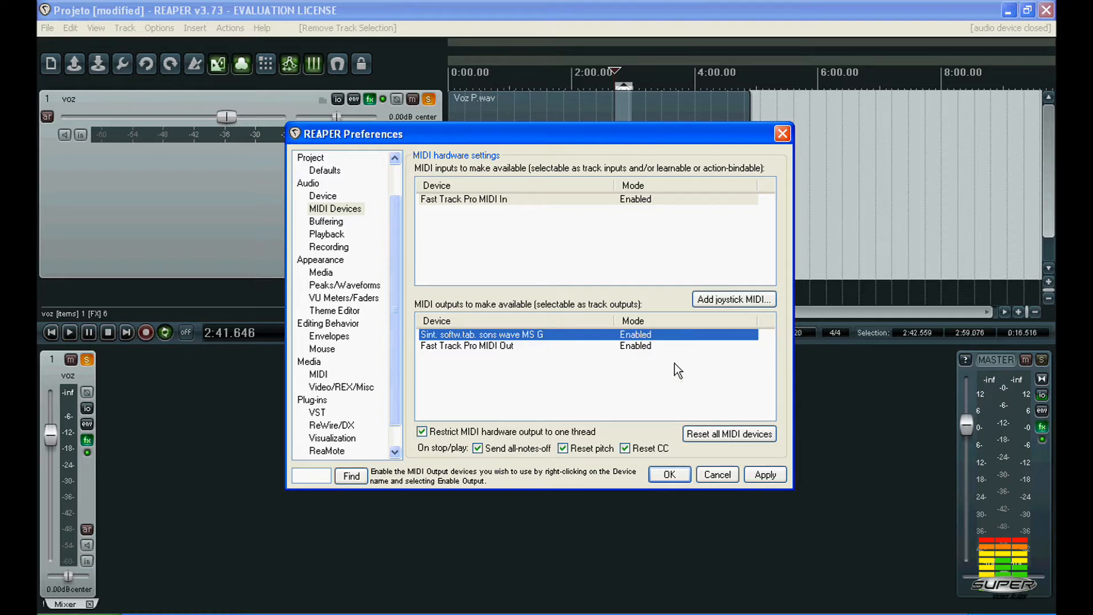